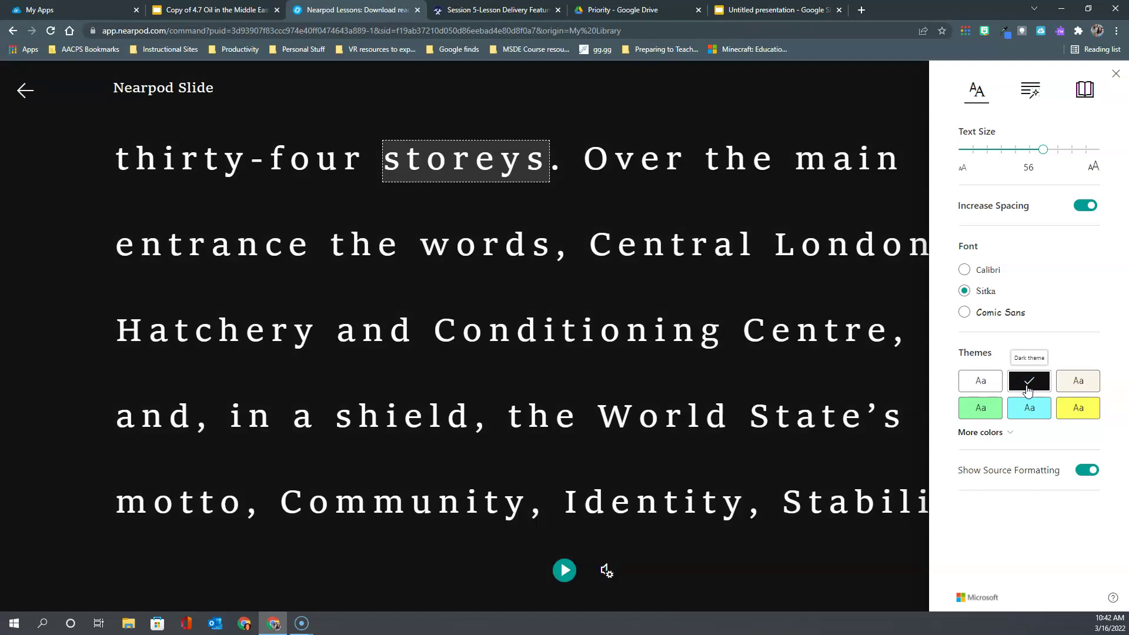
Apply the yellow theme to the reading text and browse the additional background colors
{"action": "left_click", "coordinate": [1083, 411]}
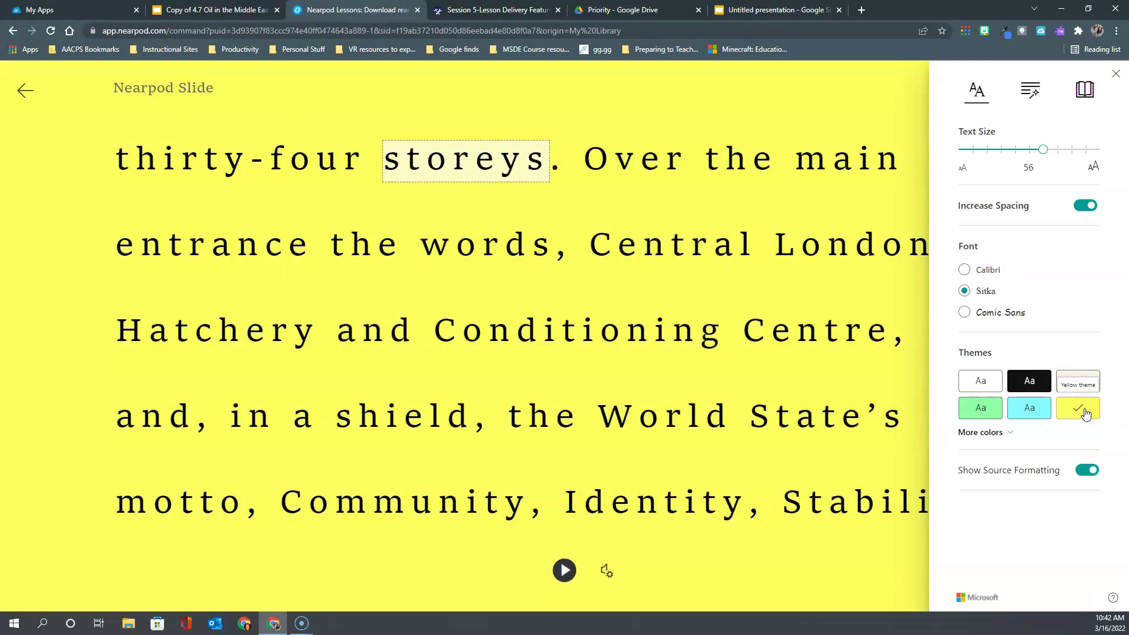
{"action": "left_click", "coordinate": [1012, 437]}
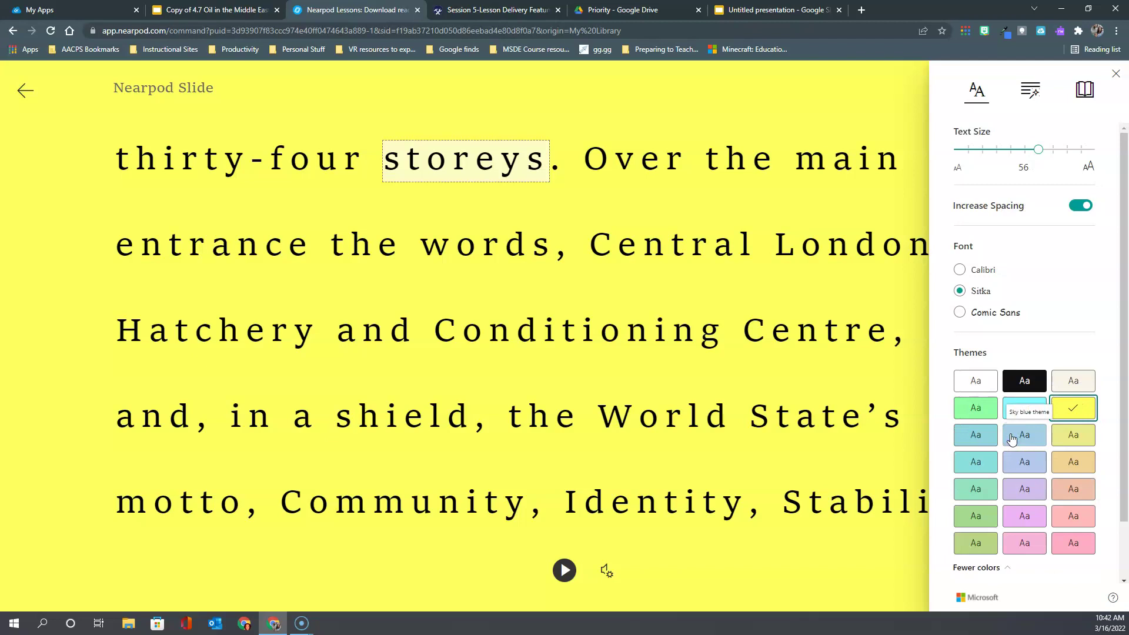
{"action": "left_click", "coordinate": [1005, 569]}
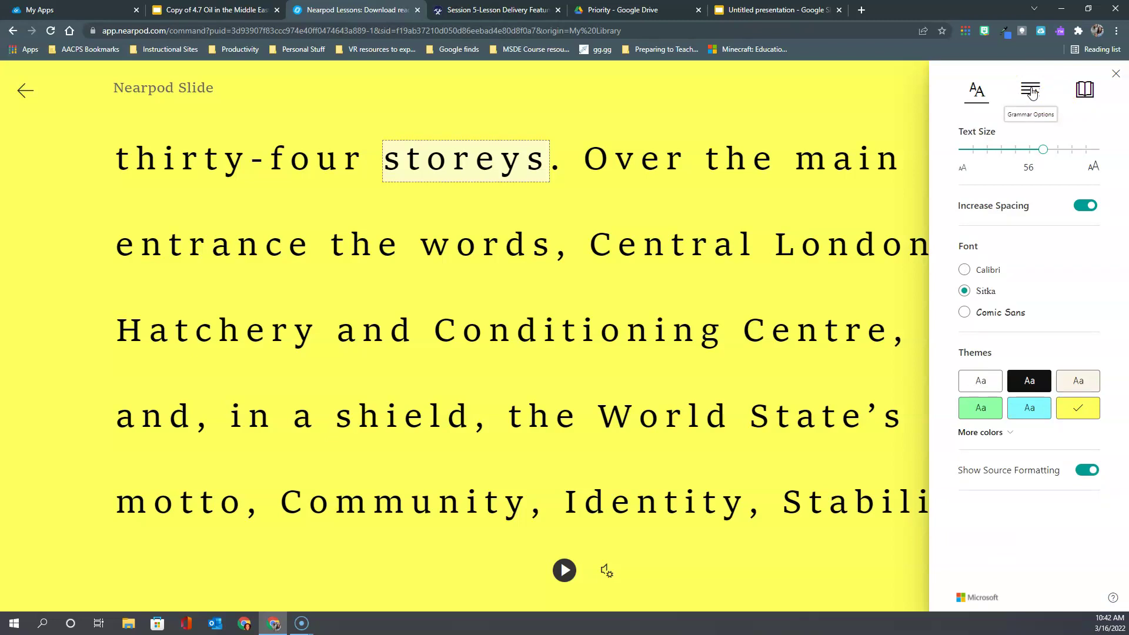
Turn on syllable breaks and noun highlighting in the grammar options
{"action": "left_click", "coordinate": [1032, 93]}
{"action": "left_click", "coordinate": [1038, 139]}
{"action": "left_click", "coordinate": [1091, 133]}
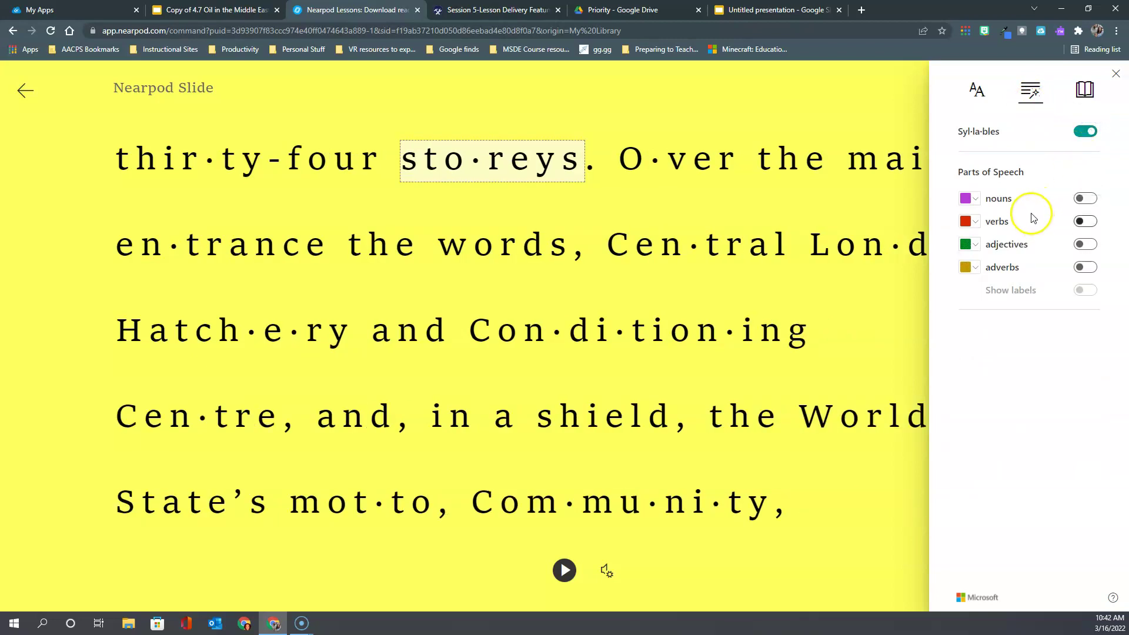
{"action": "left_click", "coordinate": [1090, 200]}
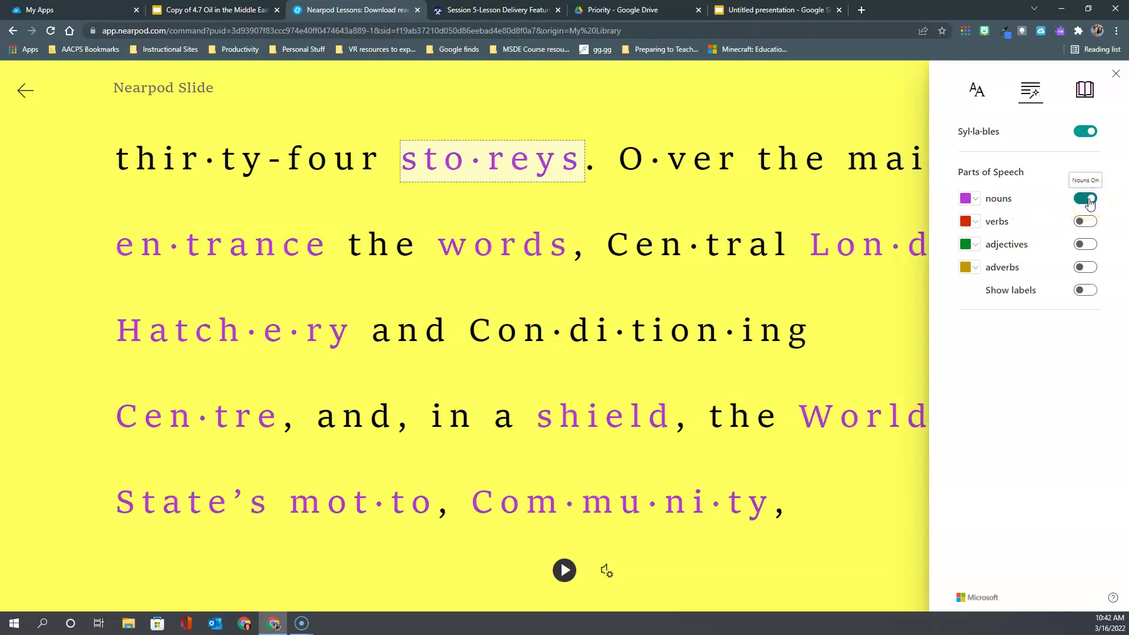
Turn on verb highlighting and set the verb color to dark green
{"action": "left_click", "coordinate": [1088, 224]}
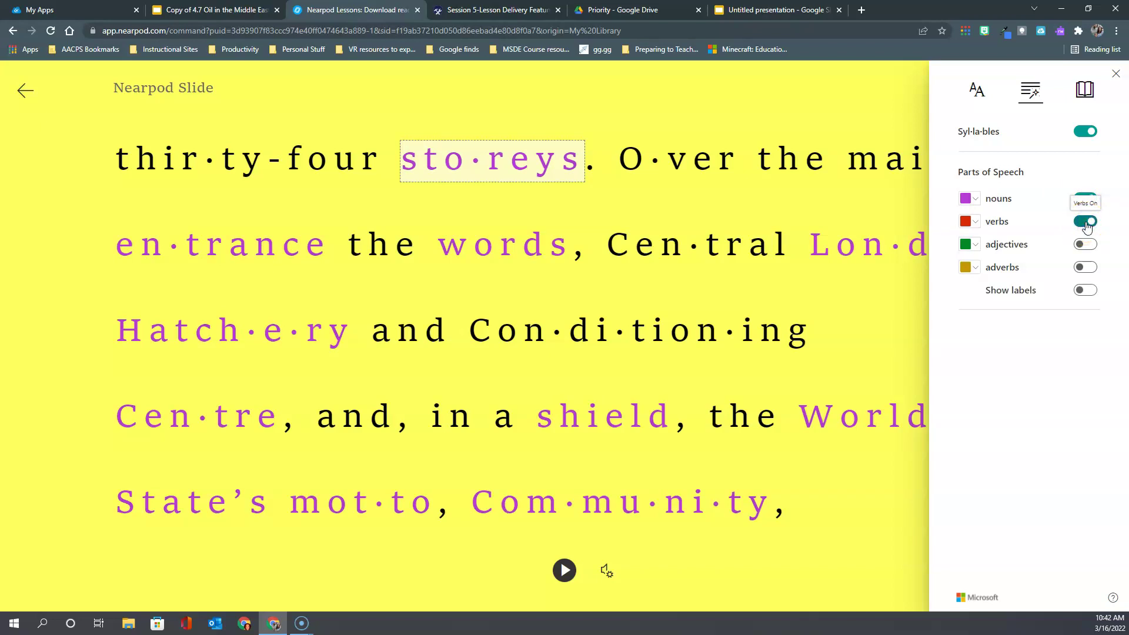
{"action": "left_click", "coordinate": [976, 224]}
{"action": "left_click", "coordinate": [1000, 255]}
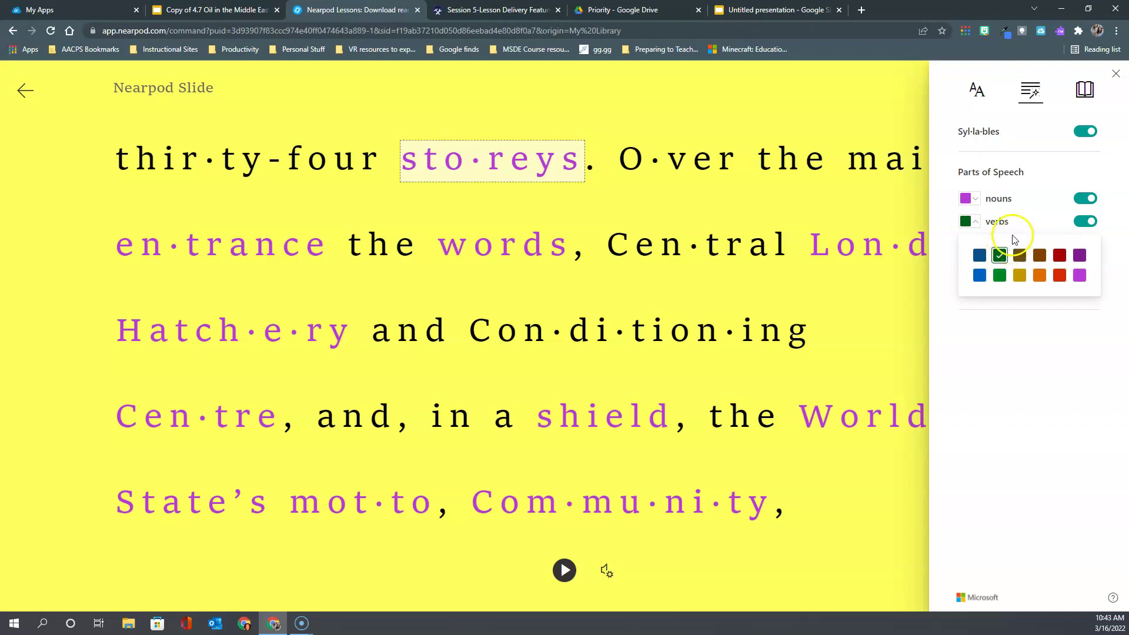
{"action": "left_click", "coordinate": [1046, 325]}
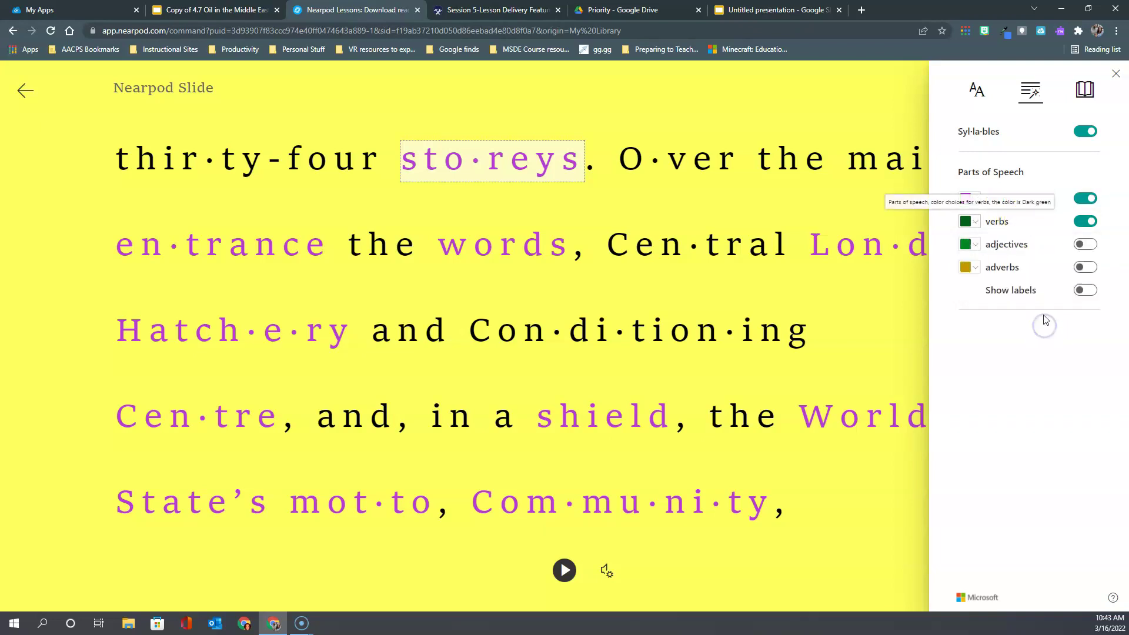
Try Line Focus in the reading preferences with three lines and with one line, and switch it back off
{"action": "left_click", "coordinate": [1086, 90]}
{"action": "left_click", "coordinate": [1030, 169]}
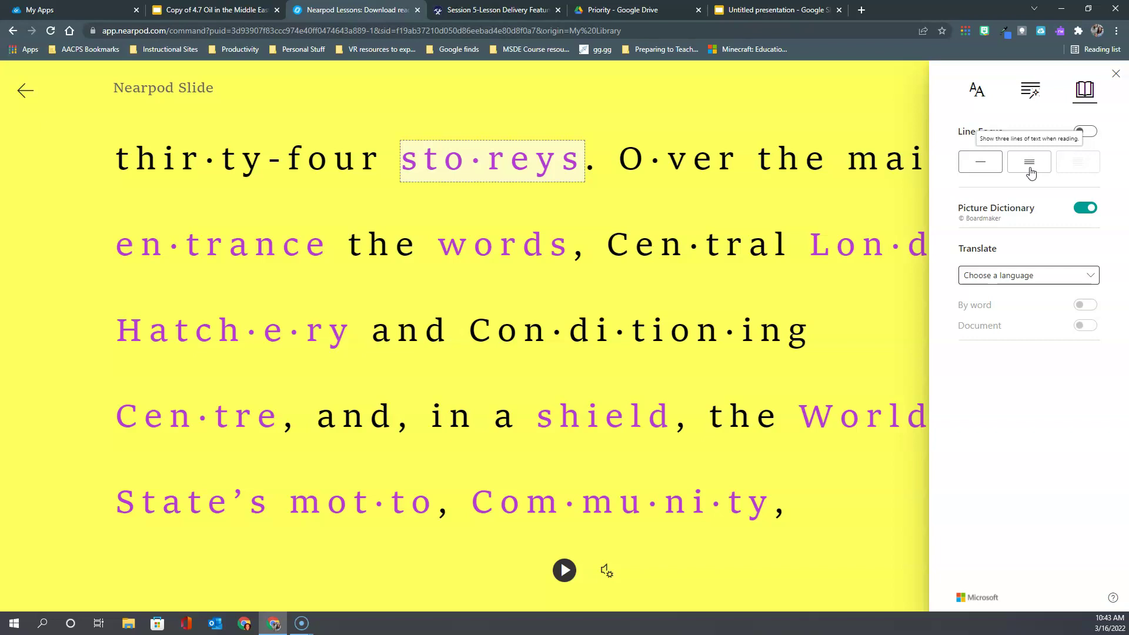
{"action": "left_click", "coordinate": [1030, 170]}
{"action": "left_click", "coordinate": [986, 170]}
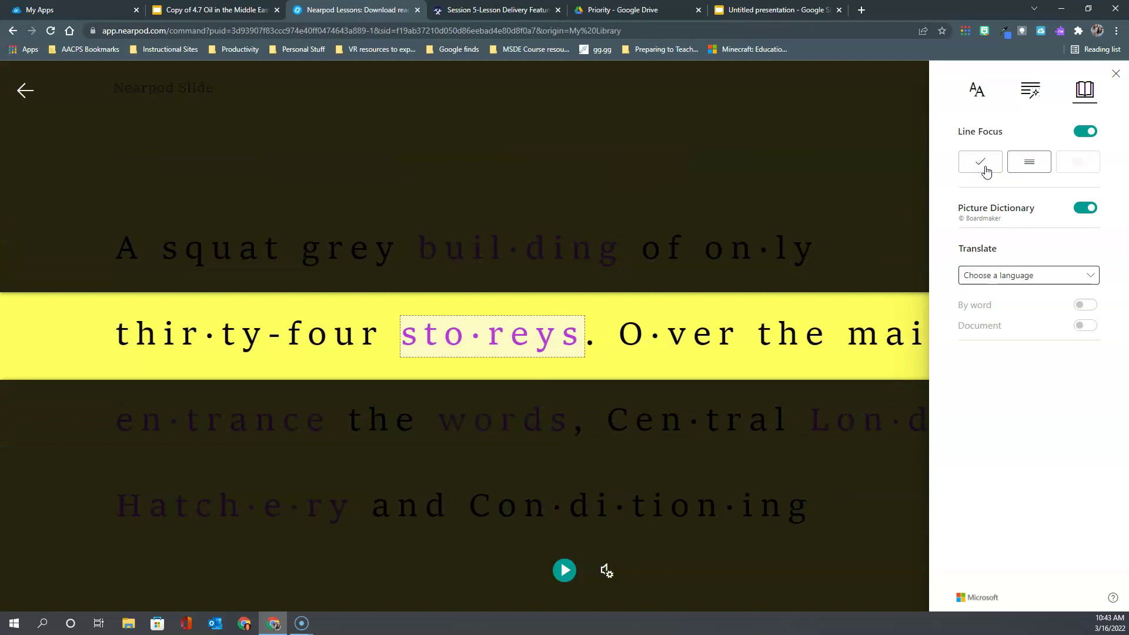
{"action": "left_click", "coordinate": [986, 171]}
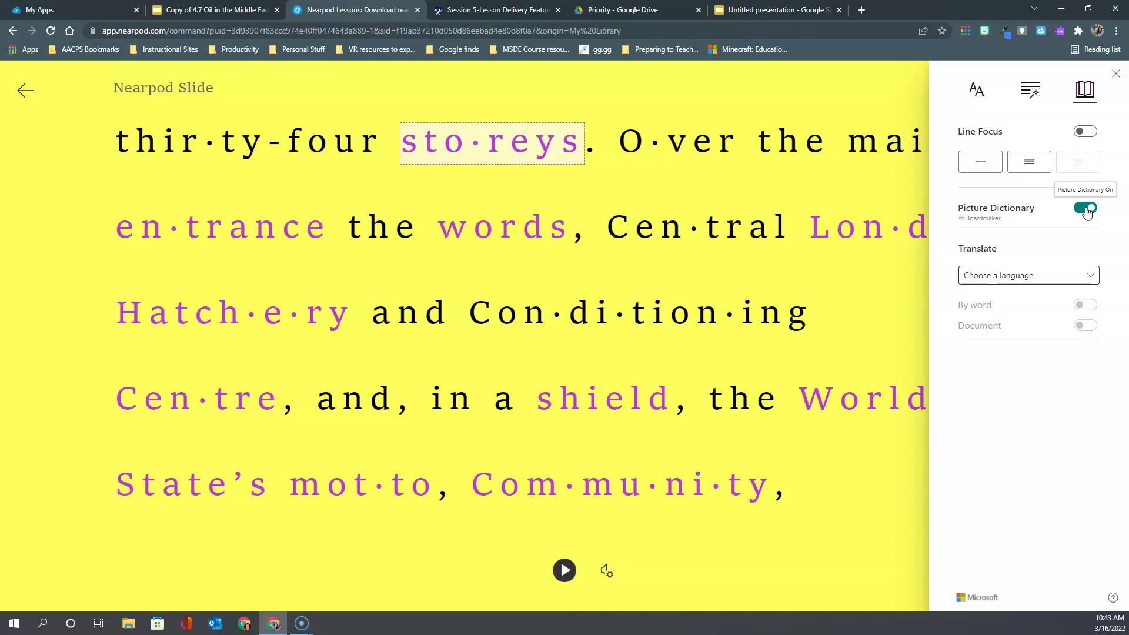
Look up "words" and "shield" in the picture dictionary and listen to the pronunciation of "shield"
{"action": "left_click", "coordinate": [531, 233]}
{"action": "left_click", "coordinate": [531, 231]}
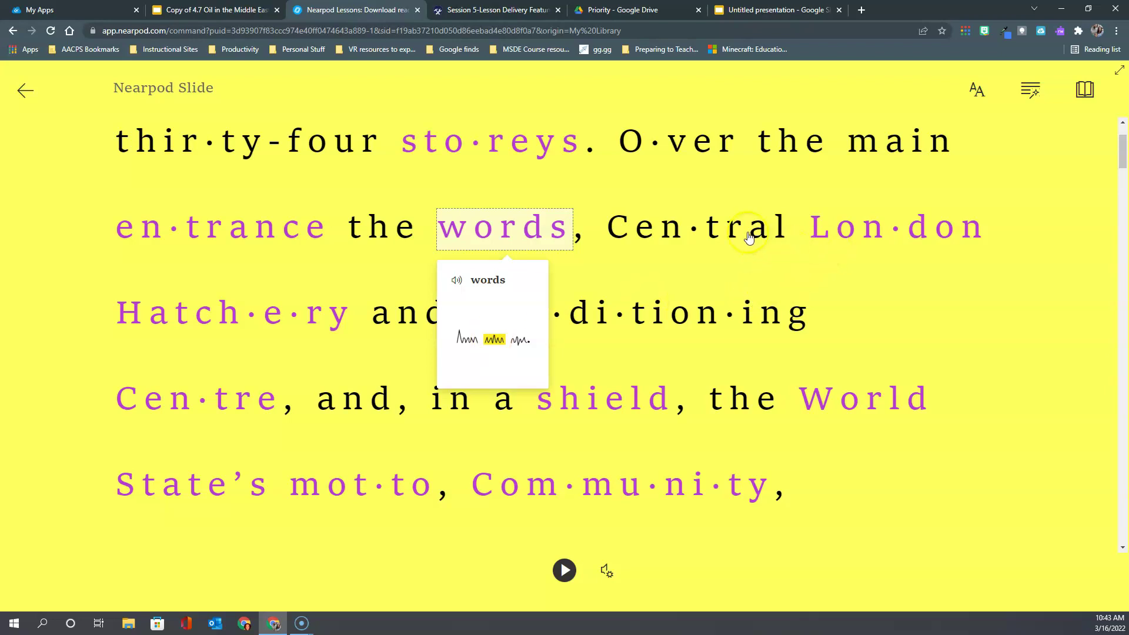
{"action": "left_click", "coordinate": [832, 232]}
{"action": "left_click", "coordinate": [621, 394]}
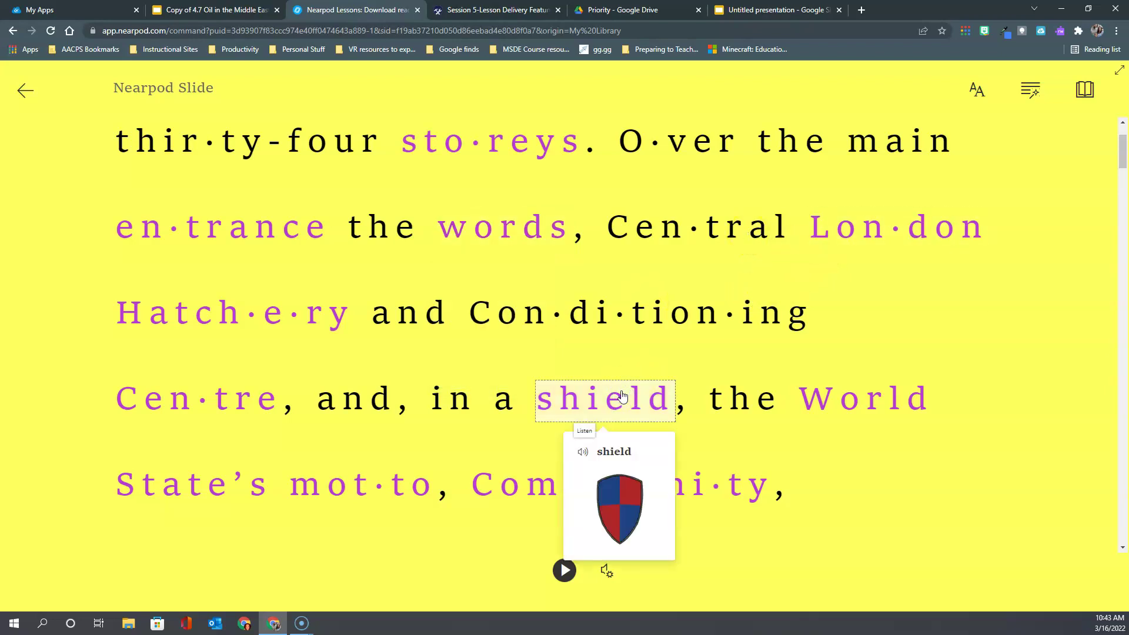
{"action": "left_click", "coordinate": [583, 454]}
{"action": "left_click", "coordinate": [583, 454]}
{"action": "left_click", "coordinate": [811, 322]}
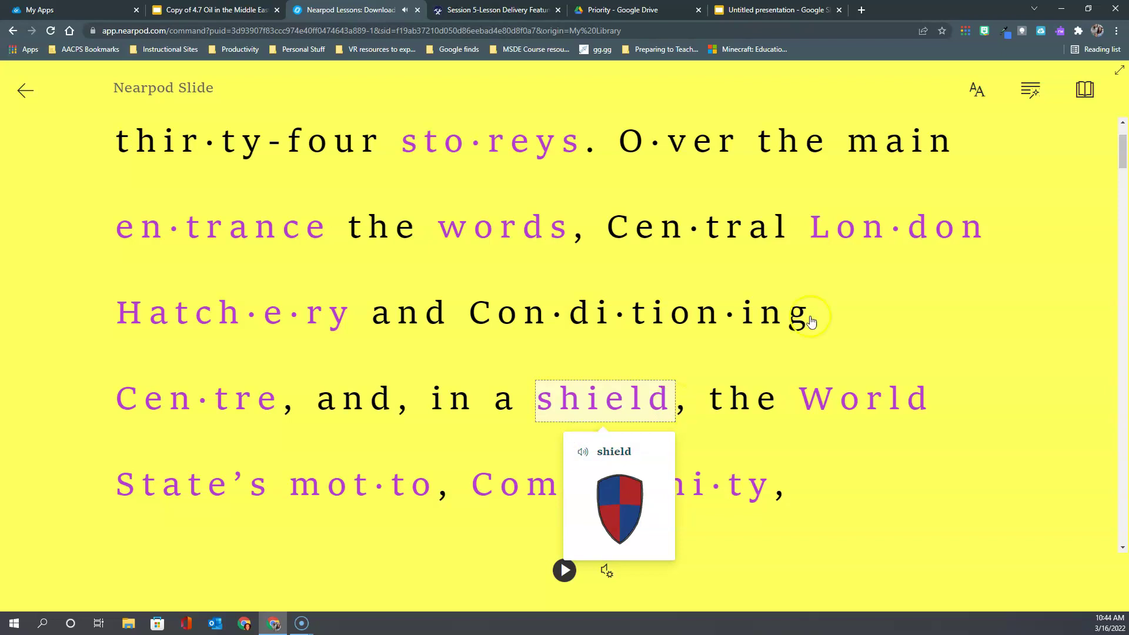
Set the translation language to Afrikaans and turn on translation for the whole document
{"action": "left_click", "coordinate": [1083, 91]}
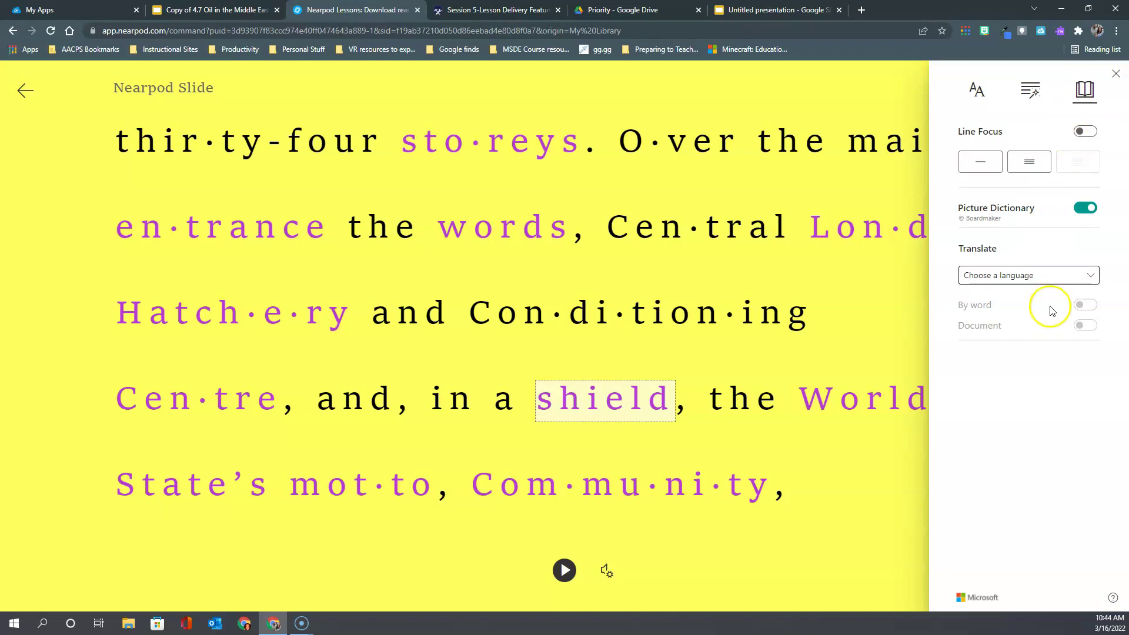
{"action": "left_click", "coordinate": [1057, 281]}
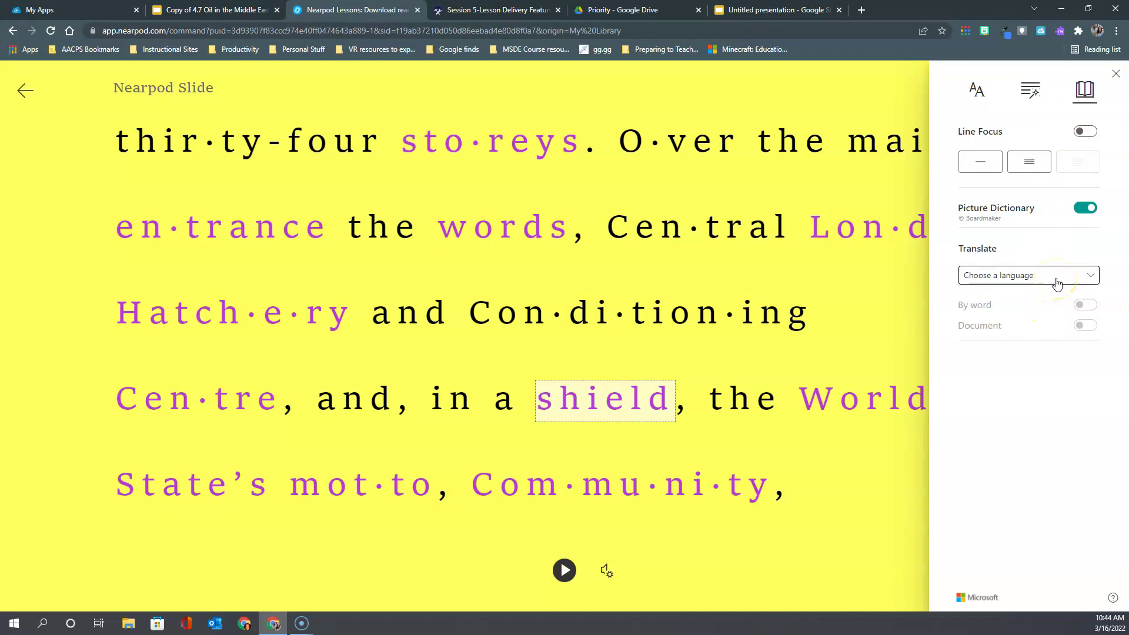
{"action": "left_click", "coordinate": [1057, 282]}
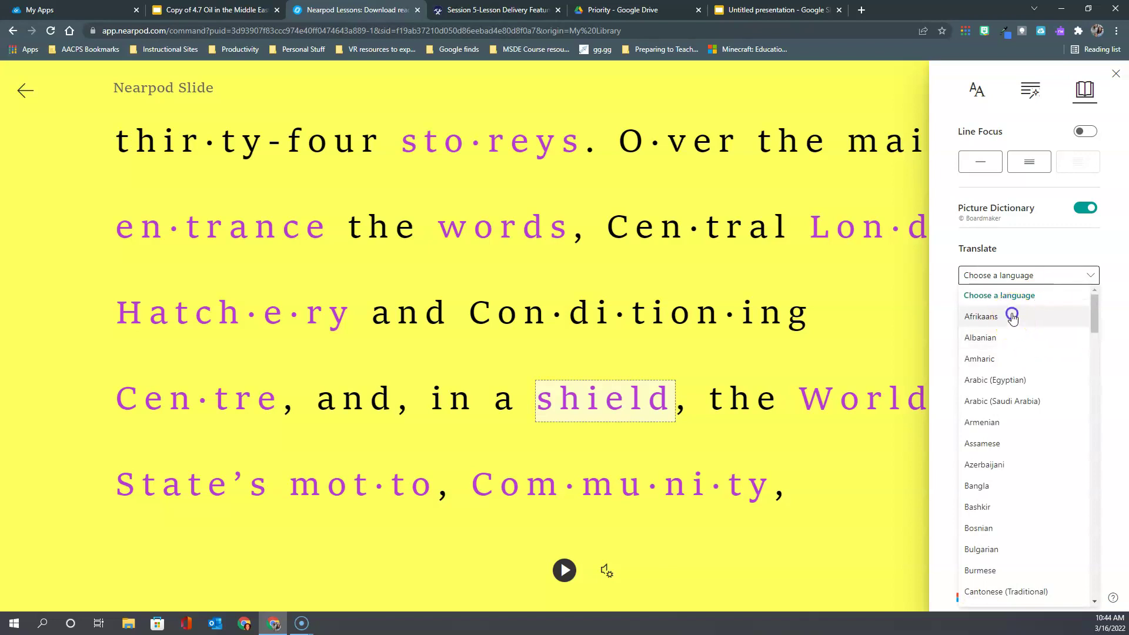
{"action": "left_click", "coordinate": [1014, 325]}
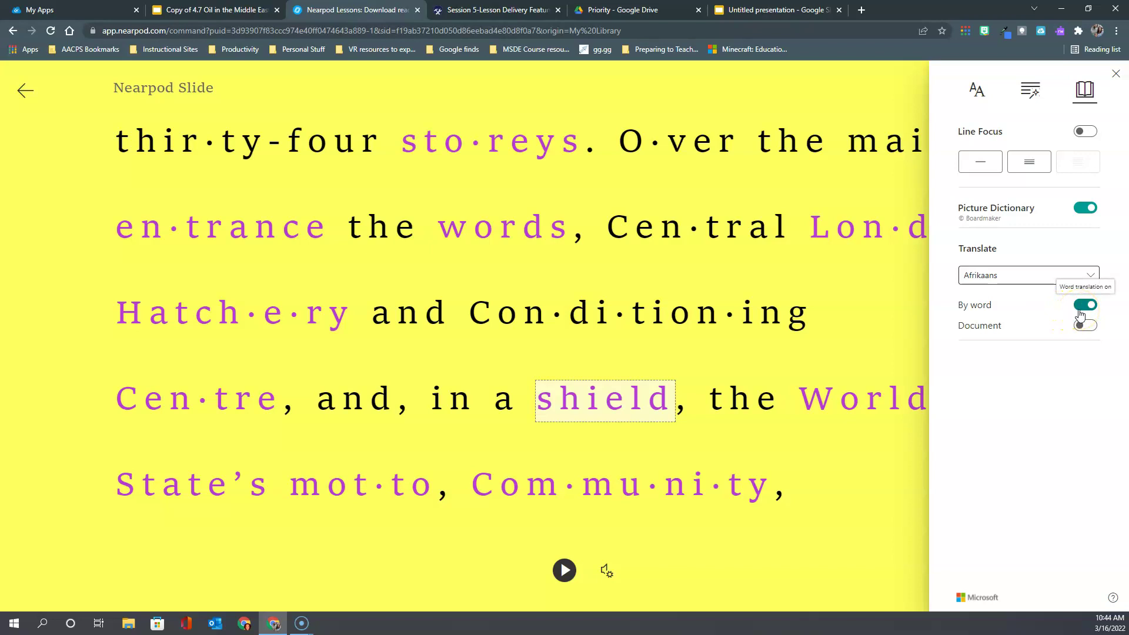
{"action": "left_click", "coordinate": [1085, 327]}
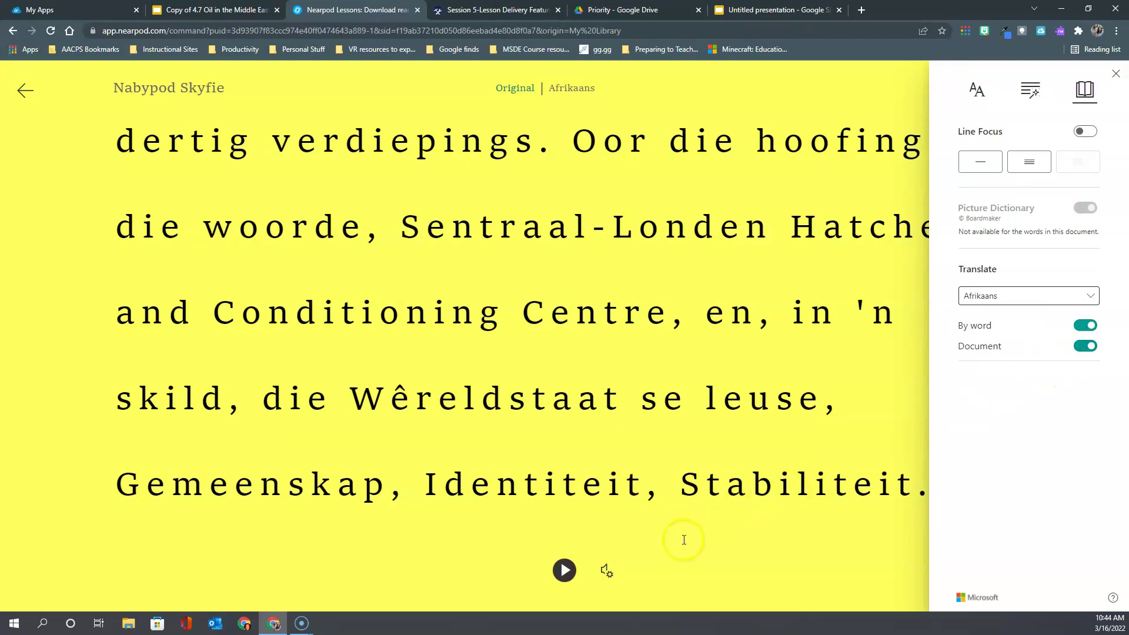
Play a short part of the Afrikaans translation aloud, return to the original text and exit the reader
{"action": "left_click", "coordinate": [563, 571]}
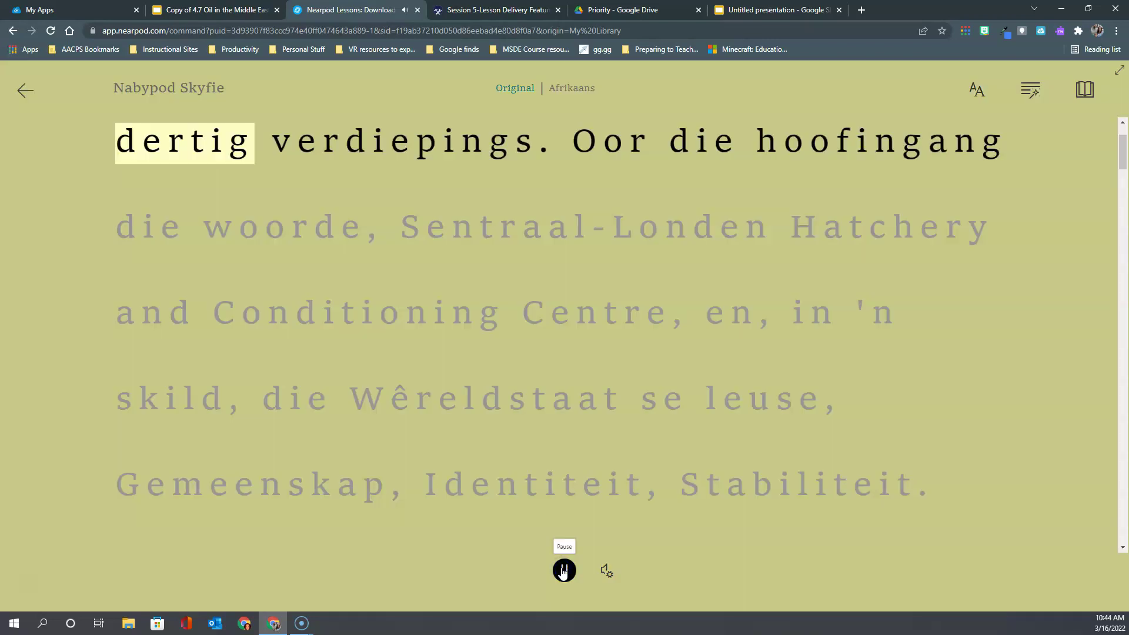
{"action": "left_click", "coordinate": [563, 571]}
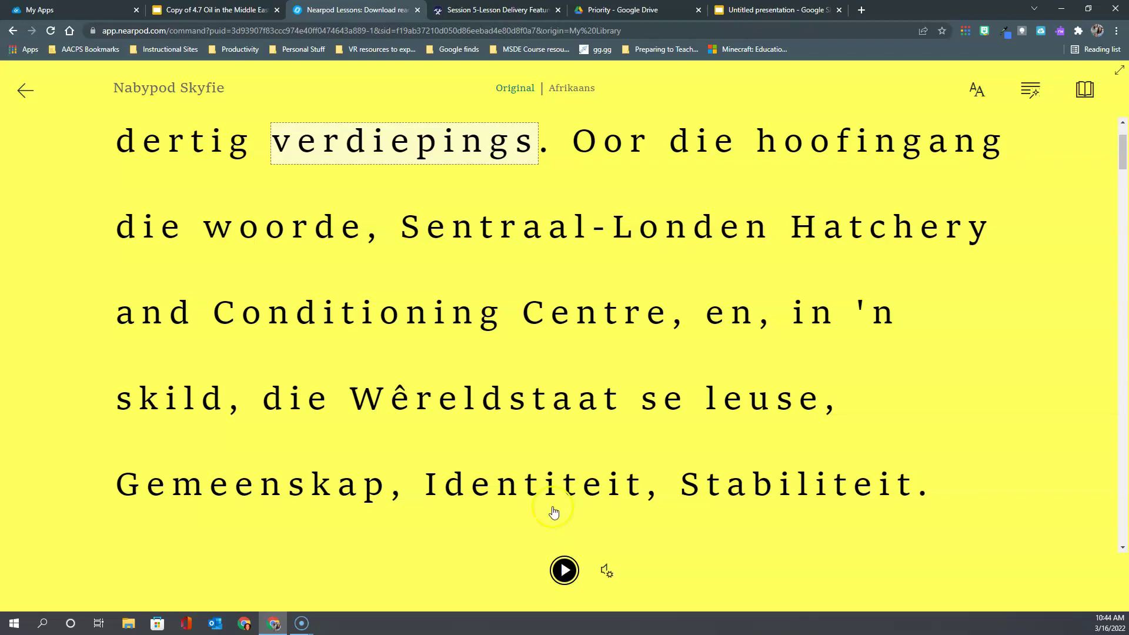
{"action": "left_click", "coordinate": [514, 89]}
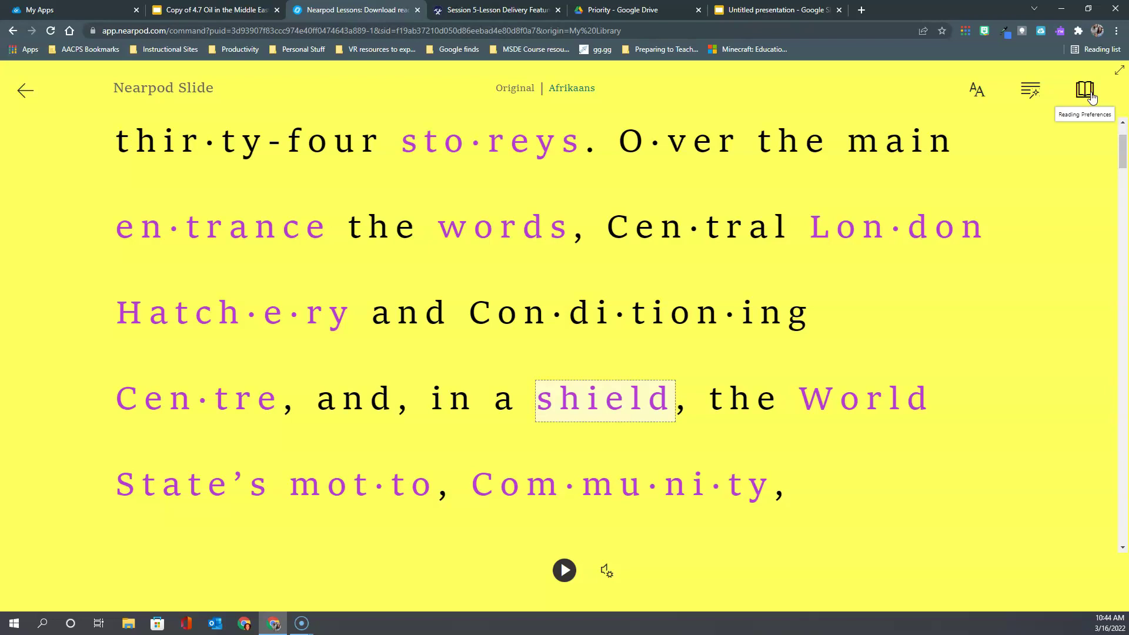
{"action": "left_click", "coordinate": [23, 92]}
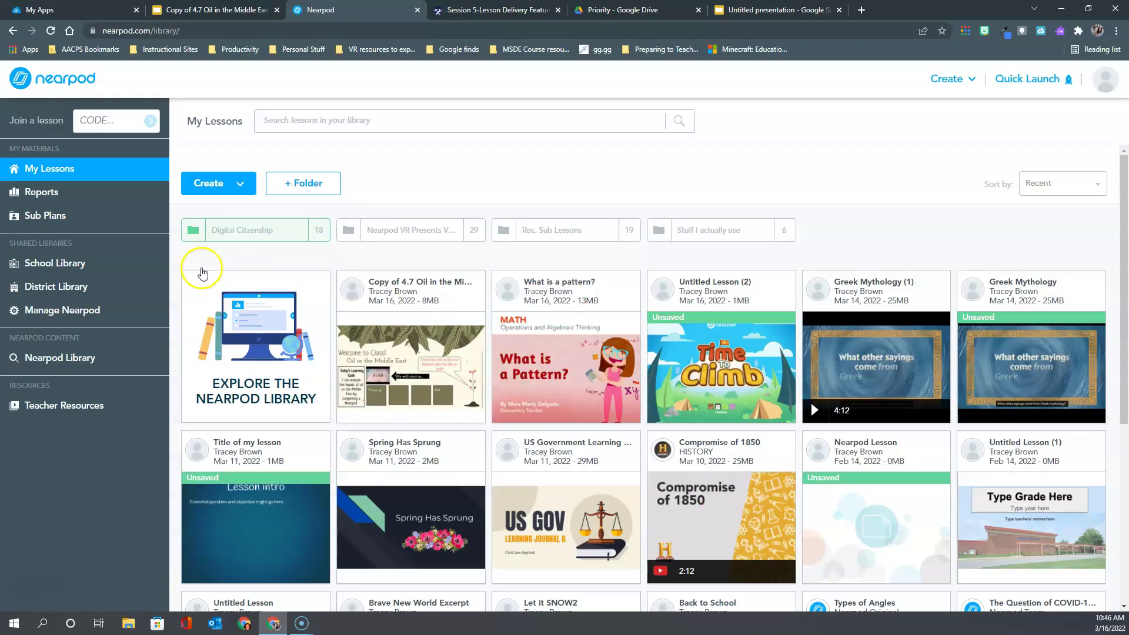
Create a new lesson from My Lessons and open its upload options for images or presentations
{"action": "left_click", "coordinate": [240, 185]}
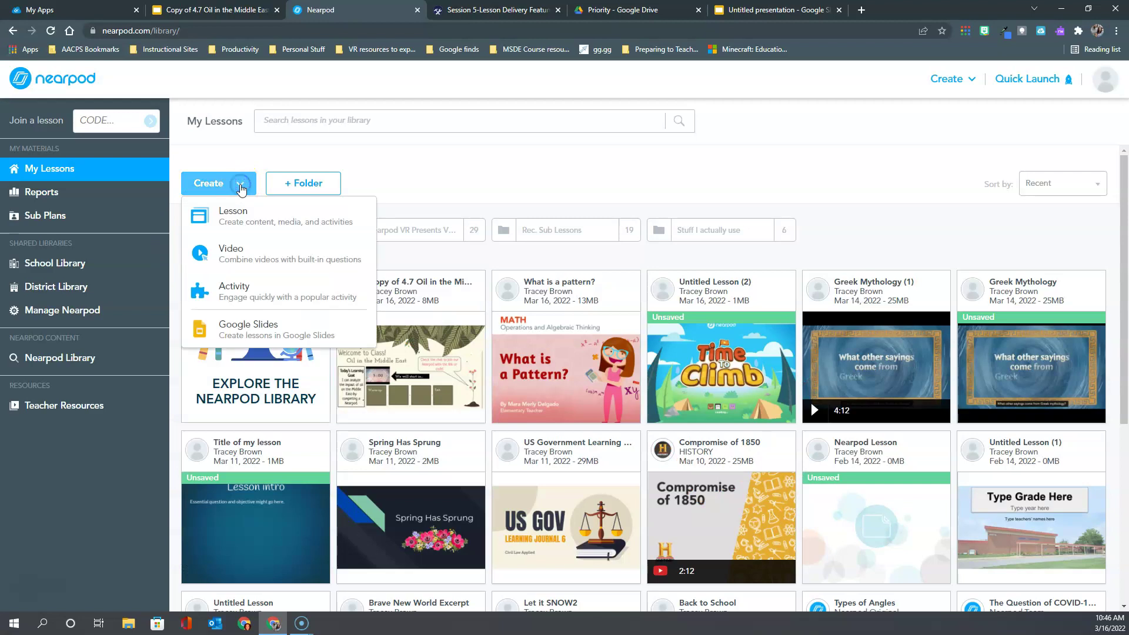
{"action": "left_click", "coordinate": [241, 213]}
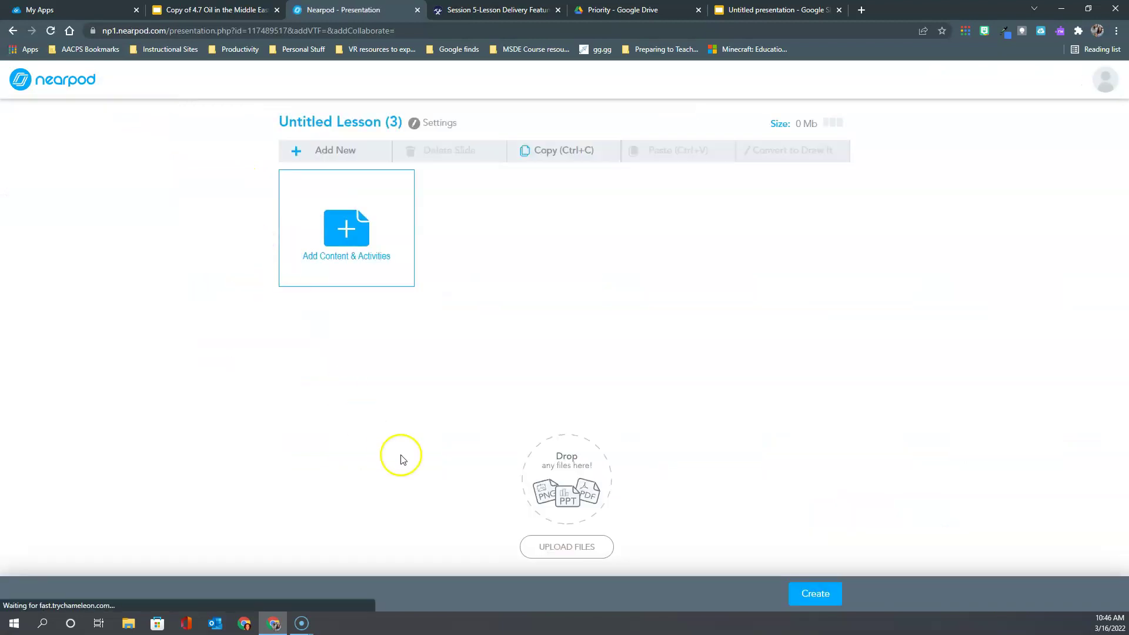
{"action": "left_click", "coordinate": [560, 552]}
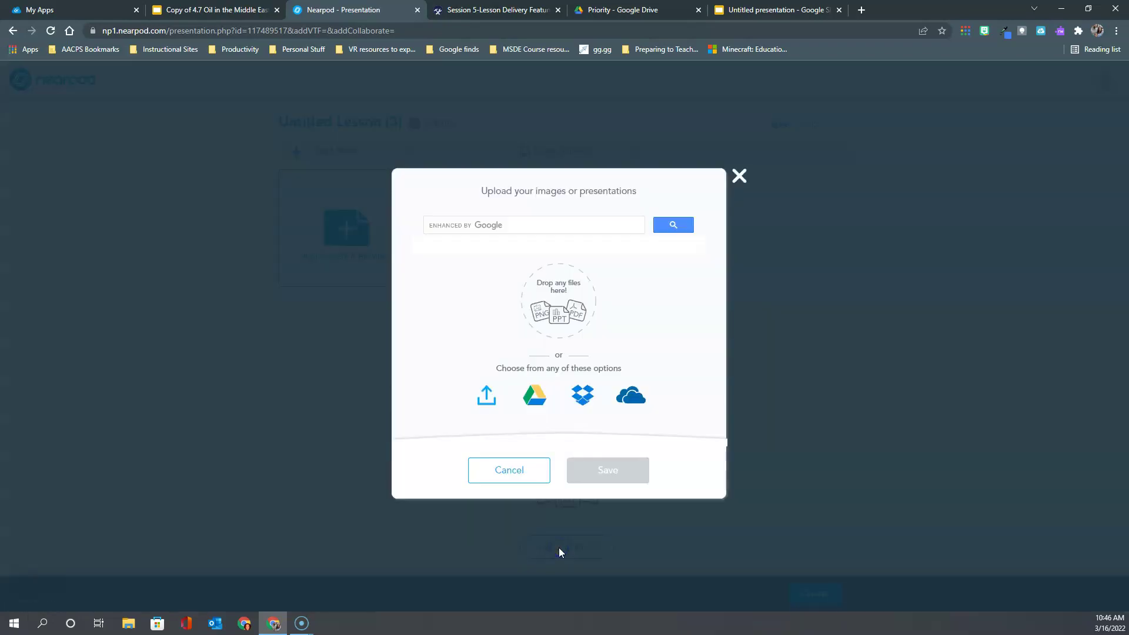